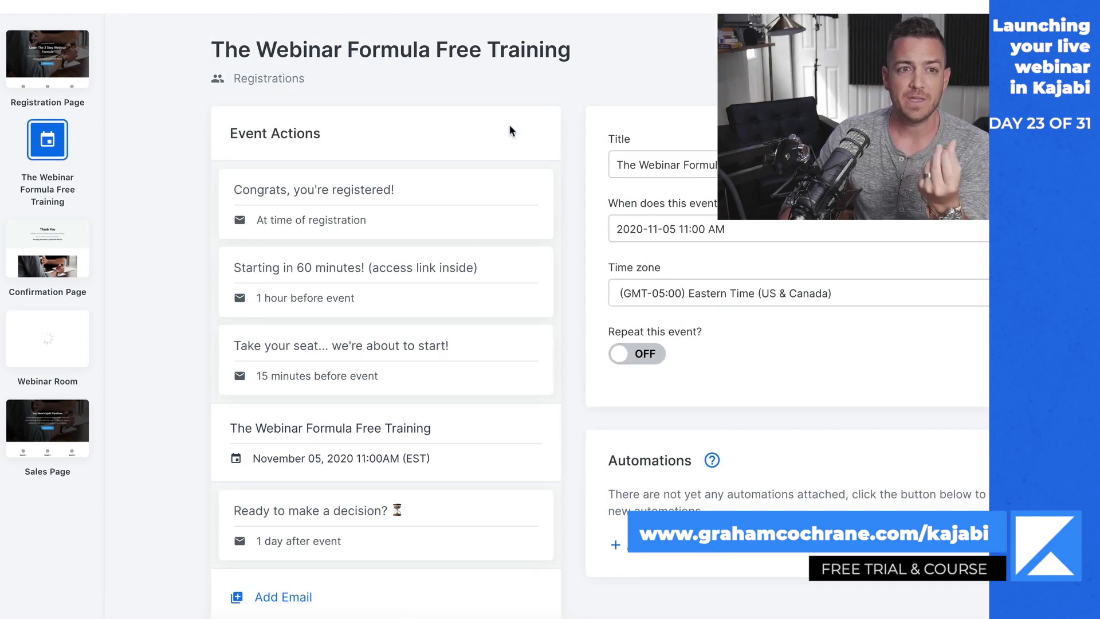
- Leave the pipeline for Marketing > Events and open The Webinar Formula Free Training event
left_click(49, 2)
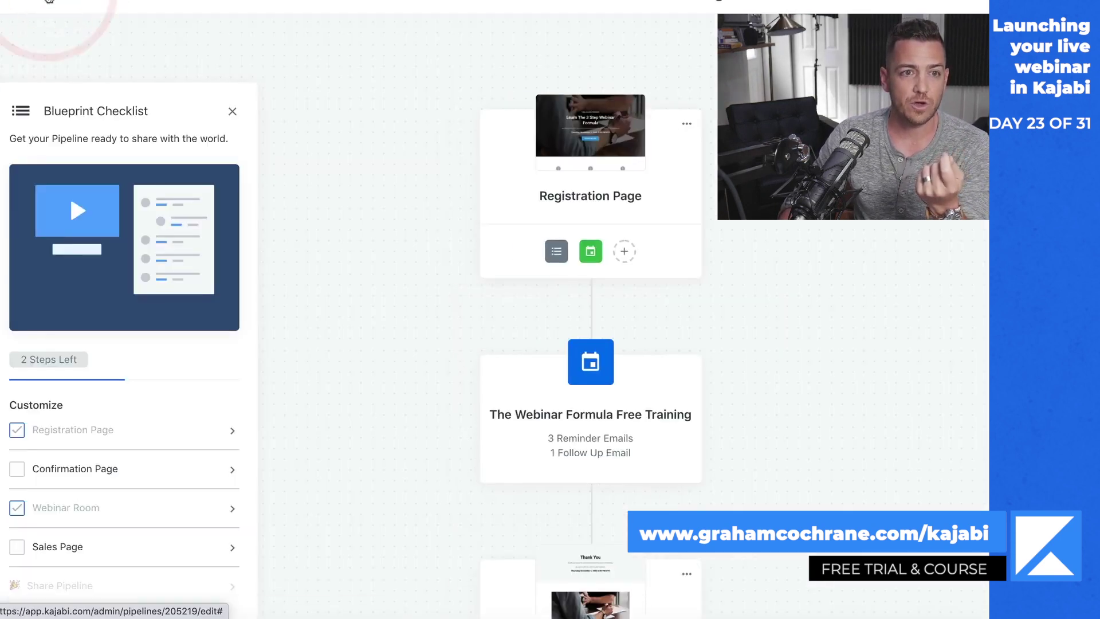
left_click(48, 1)
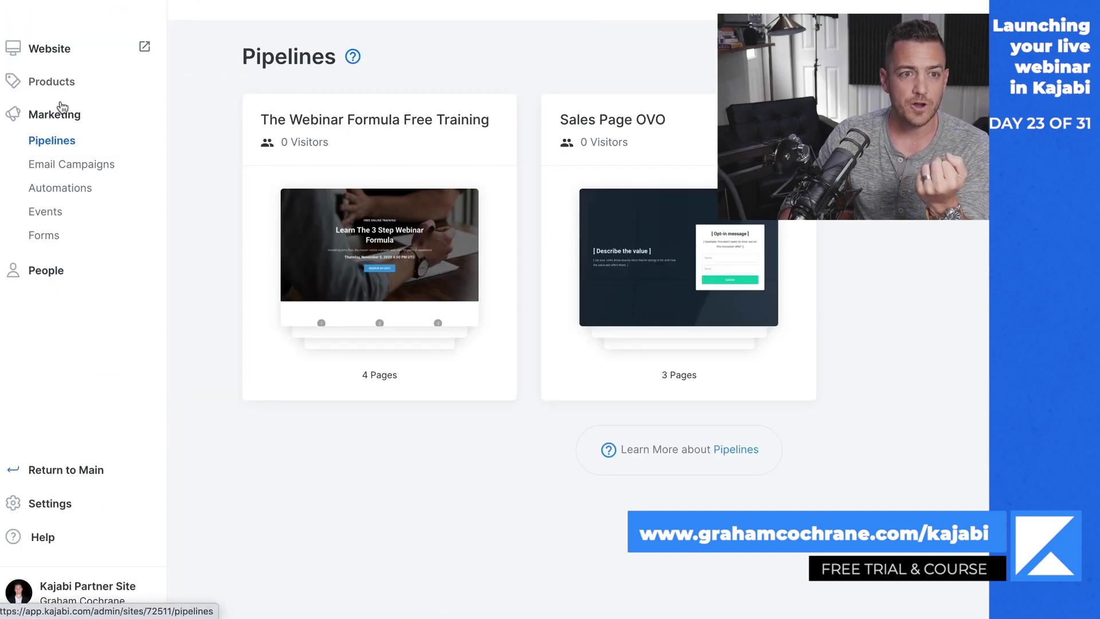
left_click(46, 213)
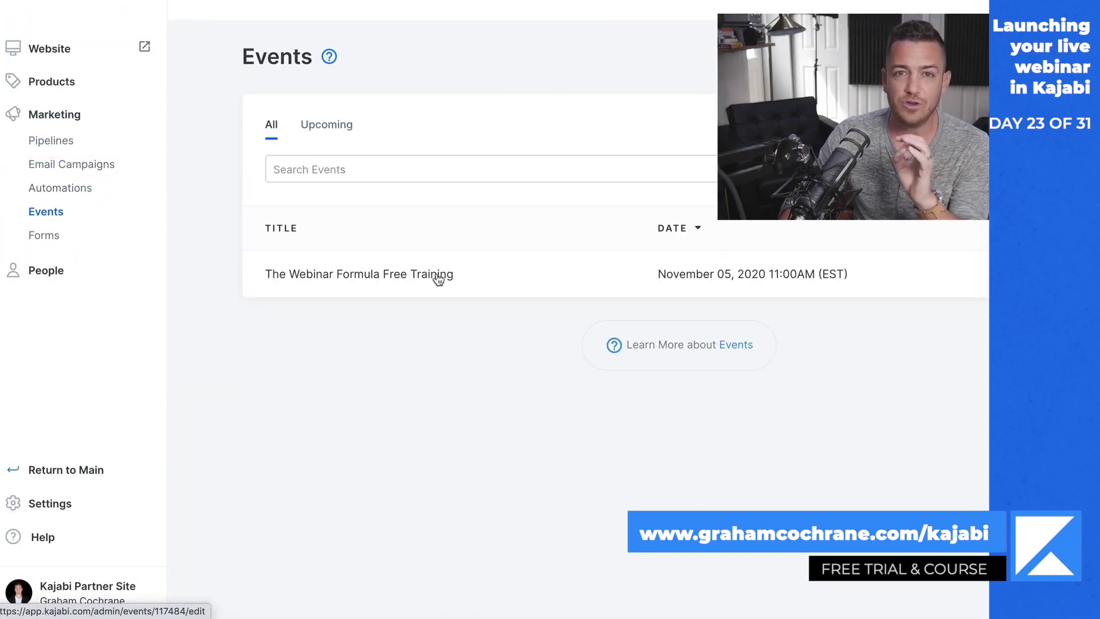
left_click(438, 279)
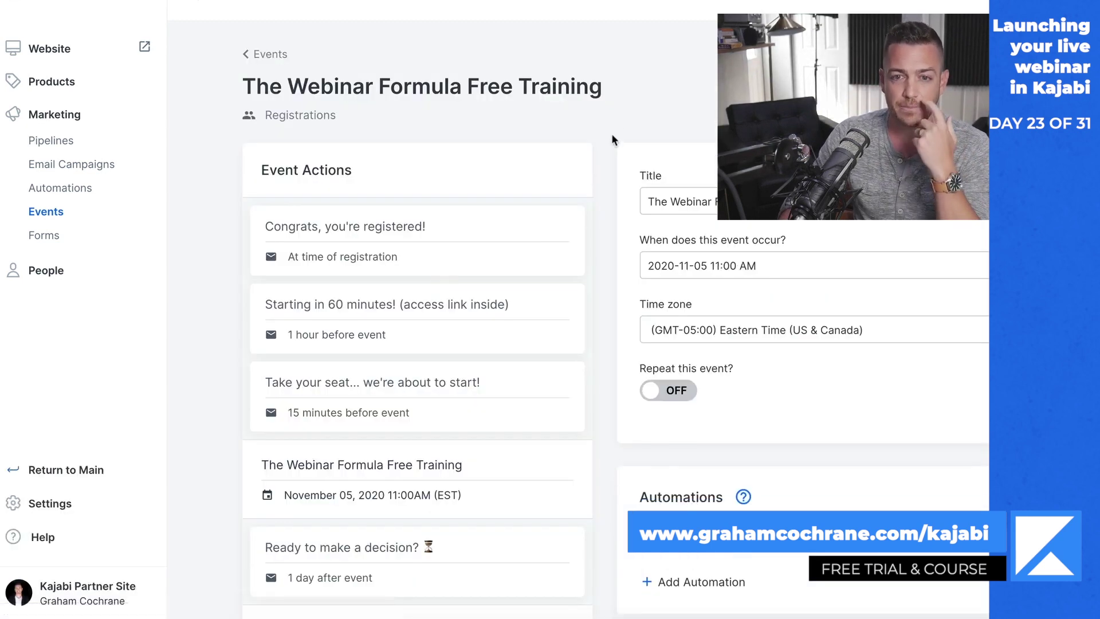
- Under Event Actions, open the 'Congrats, you're registered!' email sent at time of registration
scroll(610, 133, "down", 2)
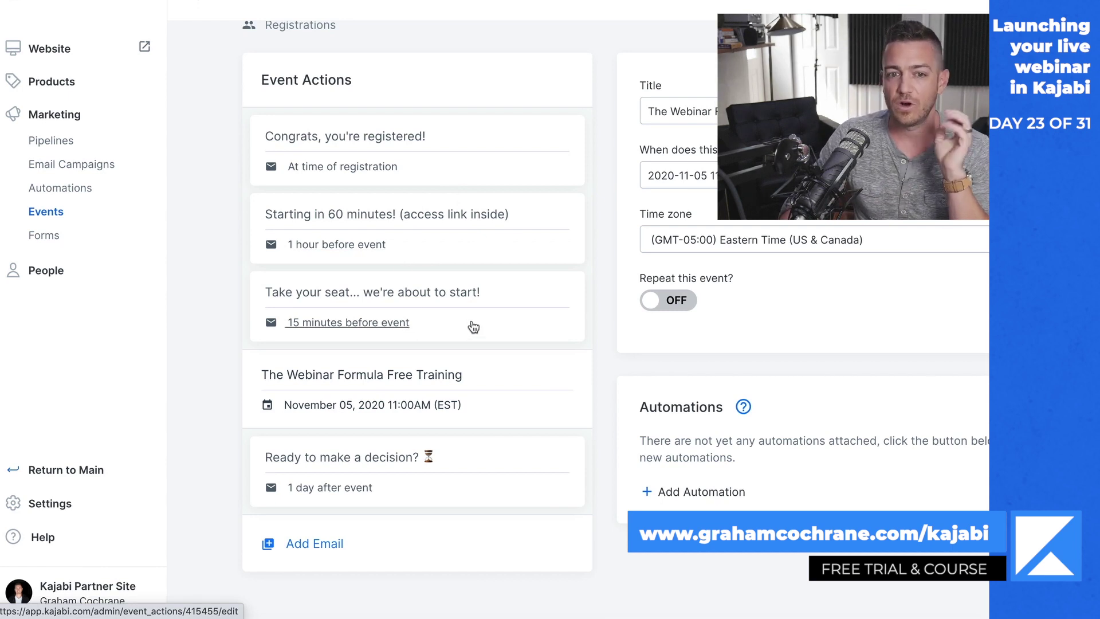
left_click(380, 167)
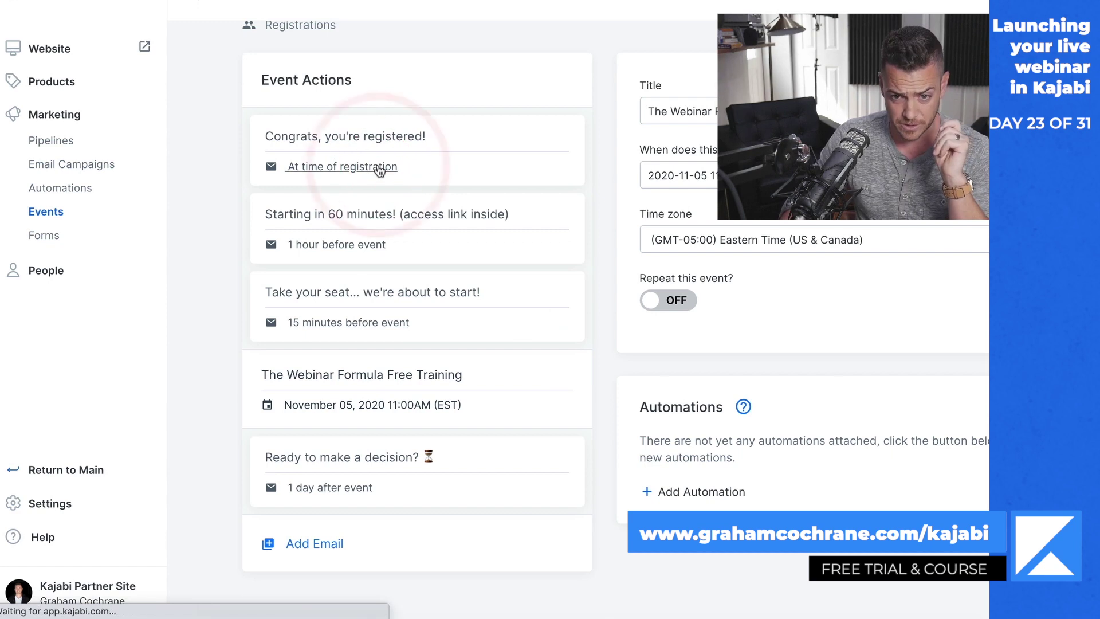
scroll(815, 485, "down", 1)
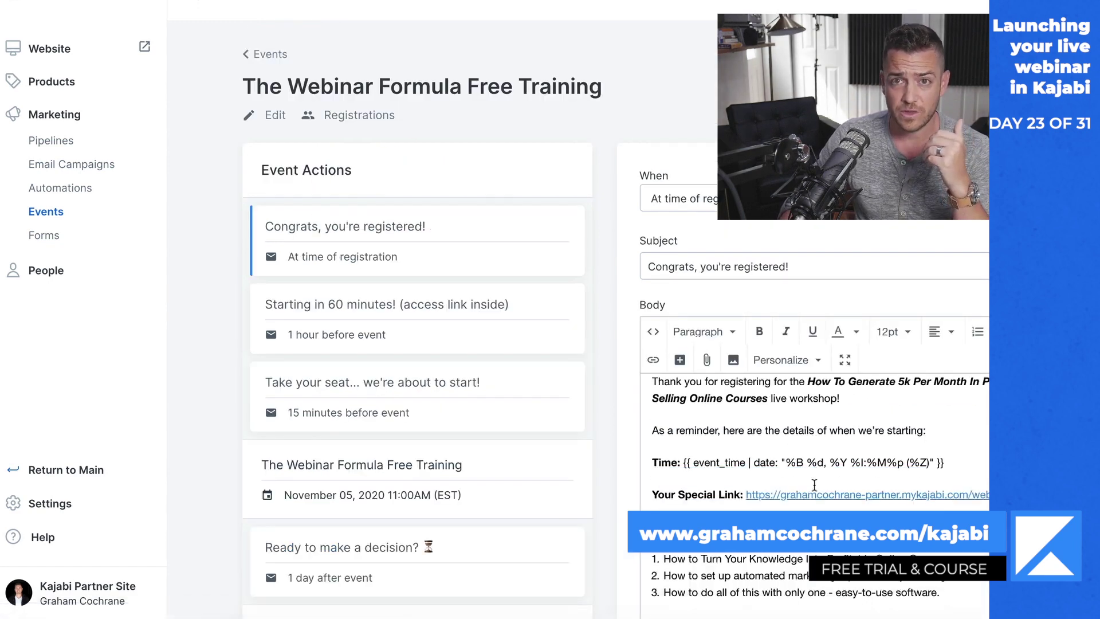
scroll(814, 486, "up", 1)
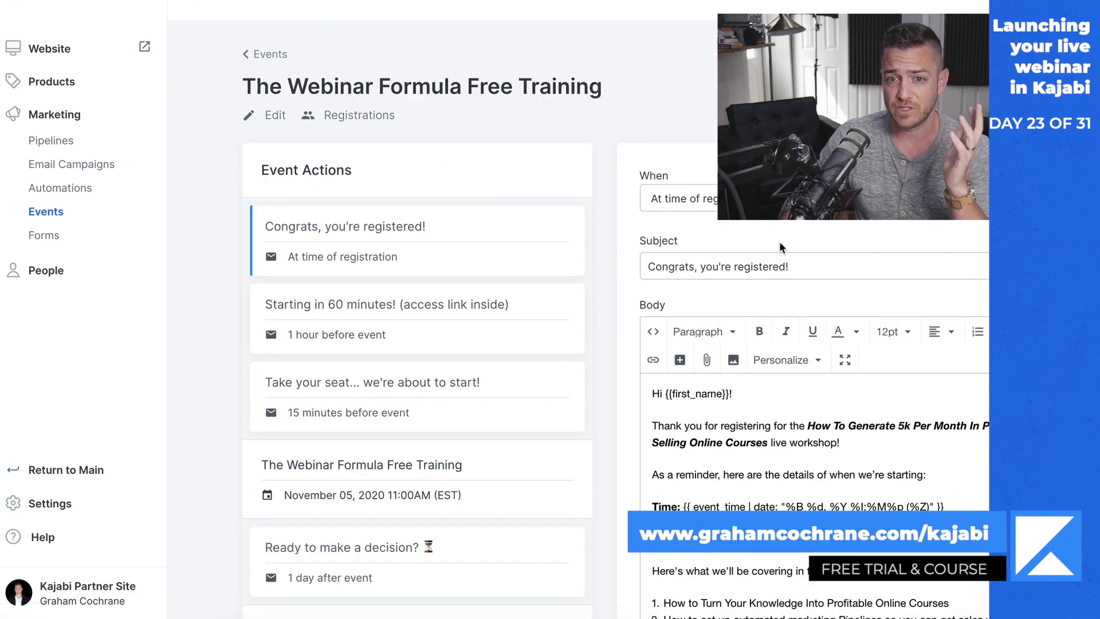
scroll(835, 441, "down", 1)
scroll(835, 453, "down", 2)
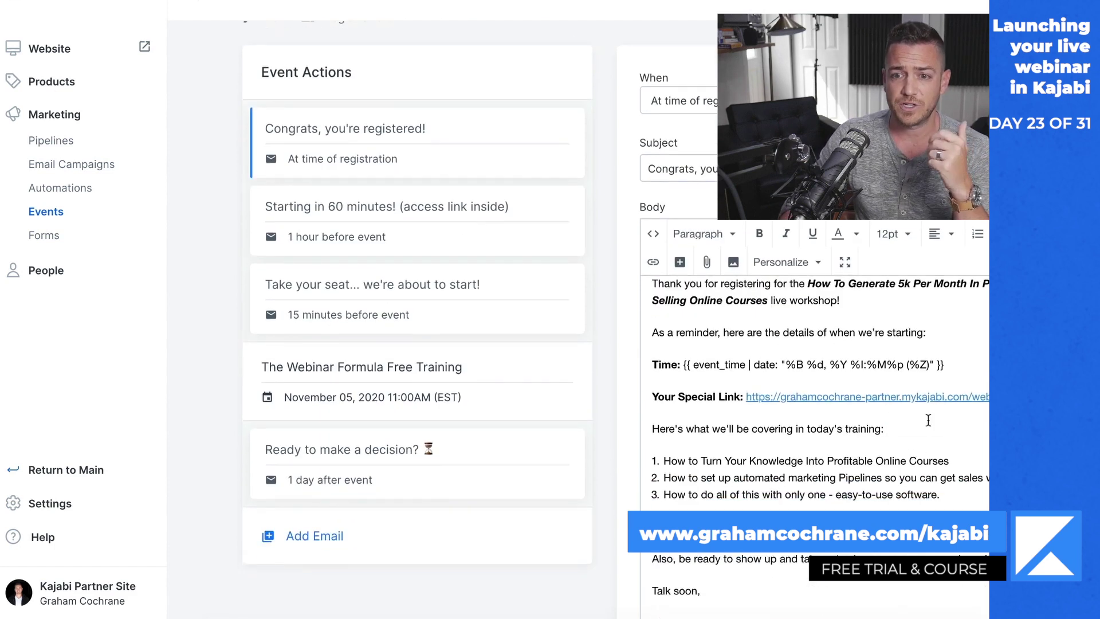
scroll(876, 445, "down", 2)
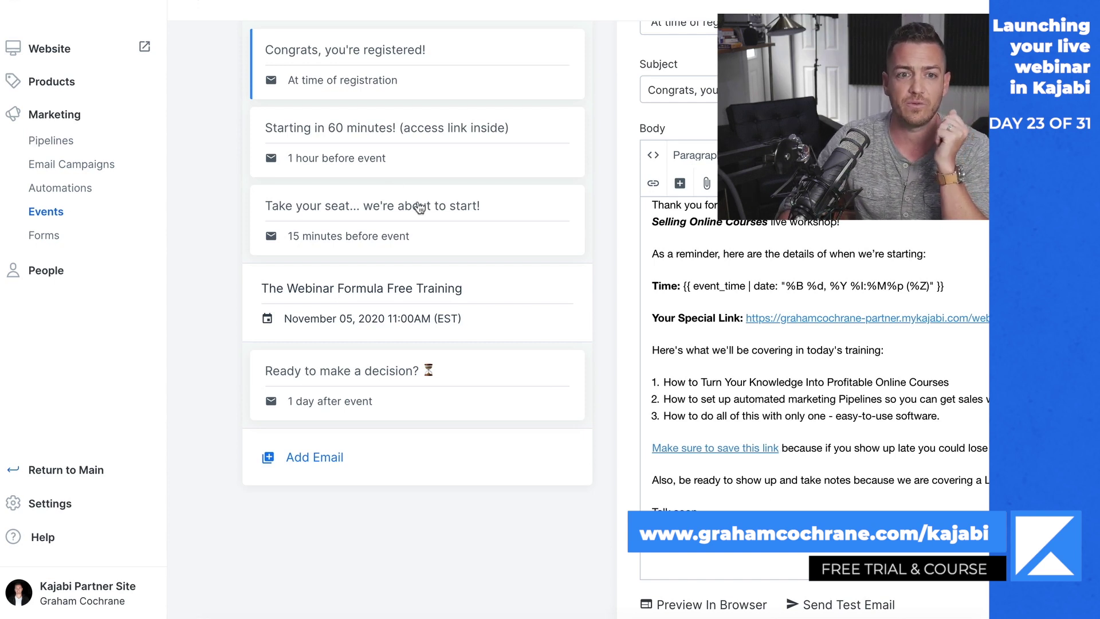
- Read through the 'Ready to make a decision?' 1-day-after follow-up email, then return to Events
left_click(361, 404)
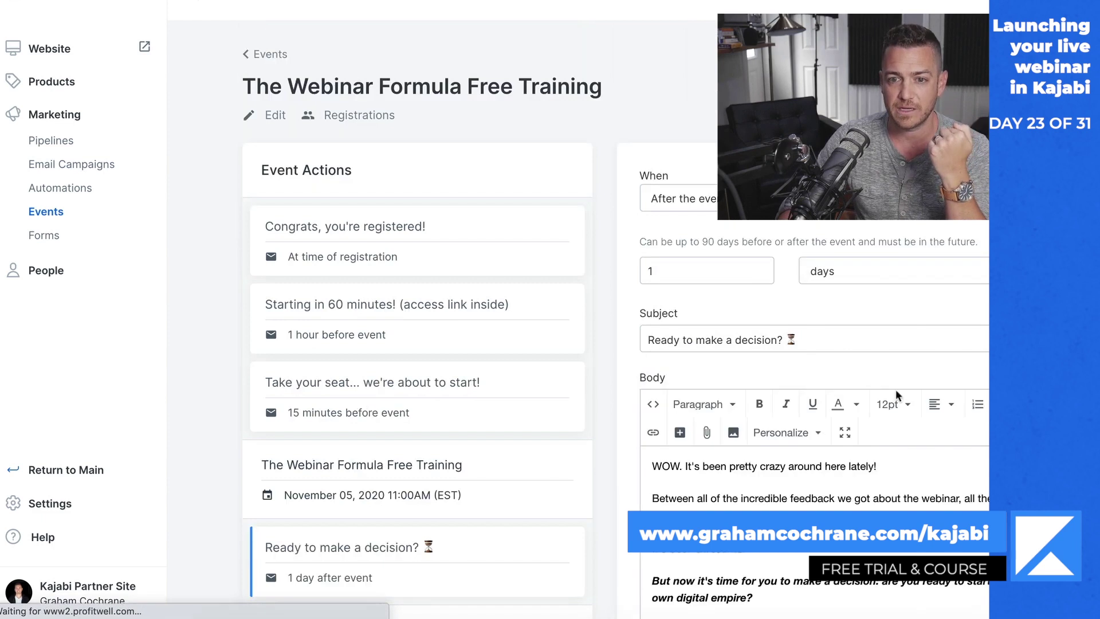
scroll(894, 396, "down", 1)
scroll(897, 396, "down", 2)
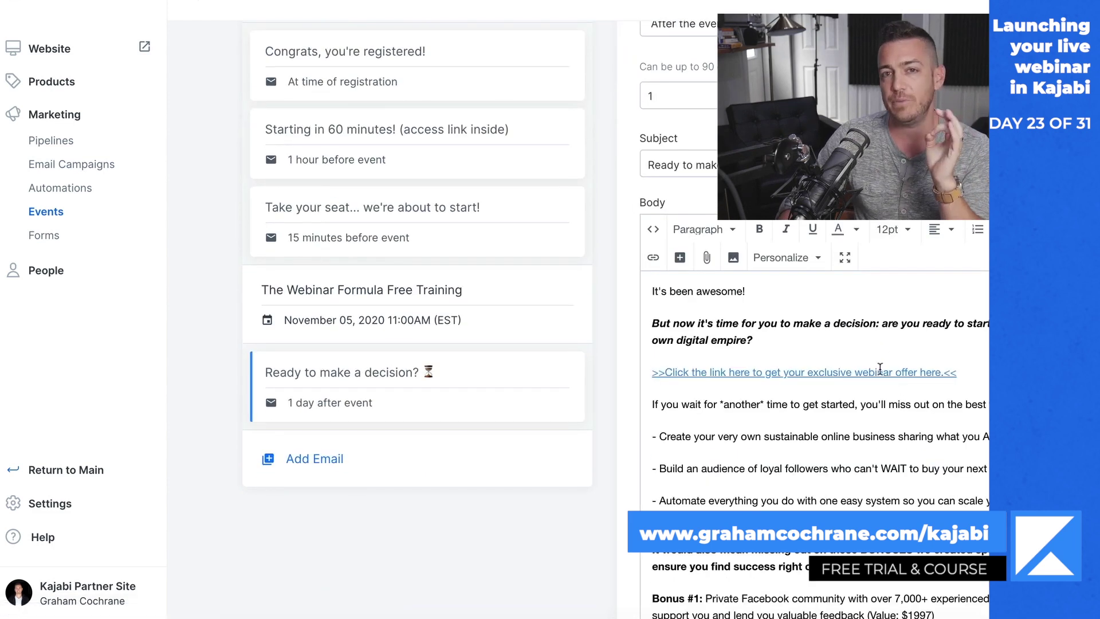
scroll(881, 369, "down", 6)
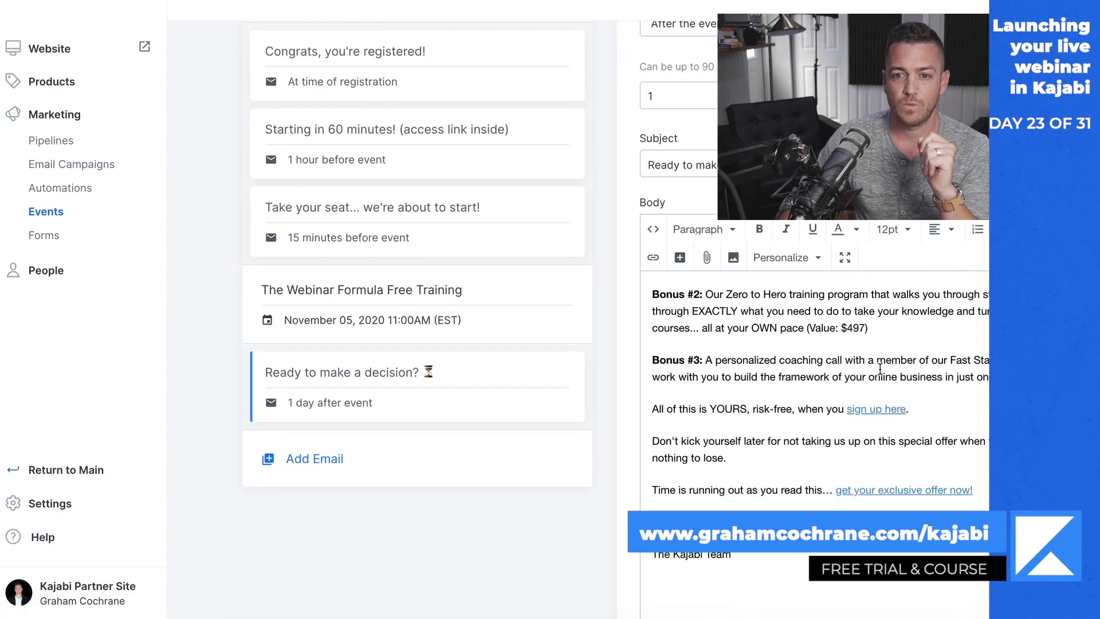
scroll(880, 368, "up", 8)
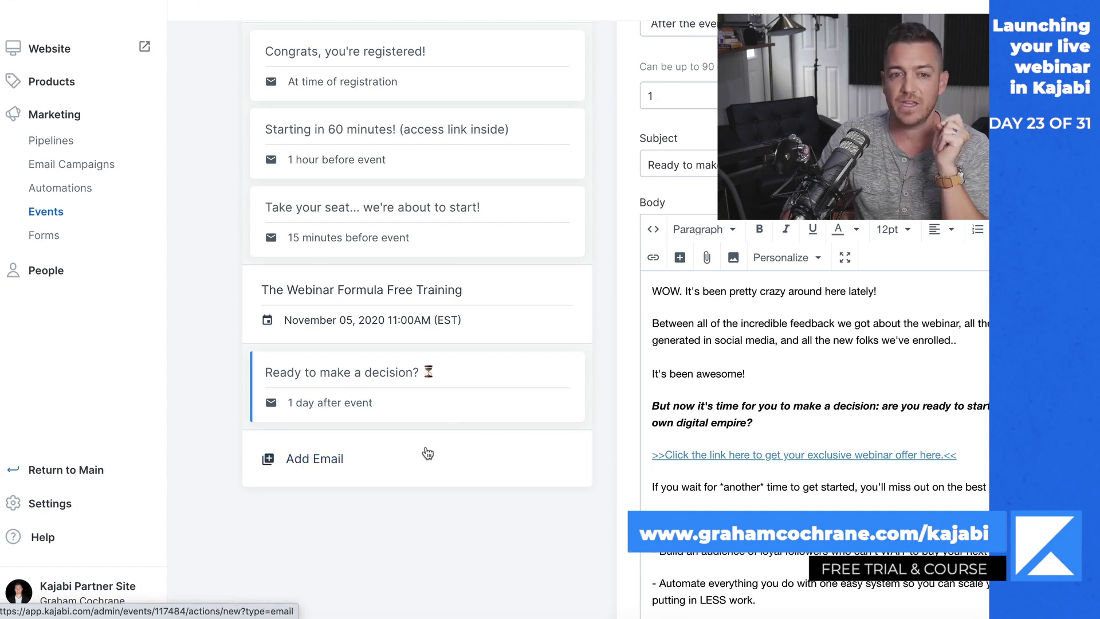
scroll(427, 453, "up", 3)
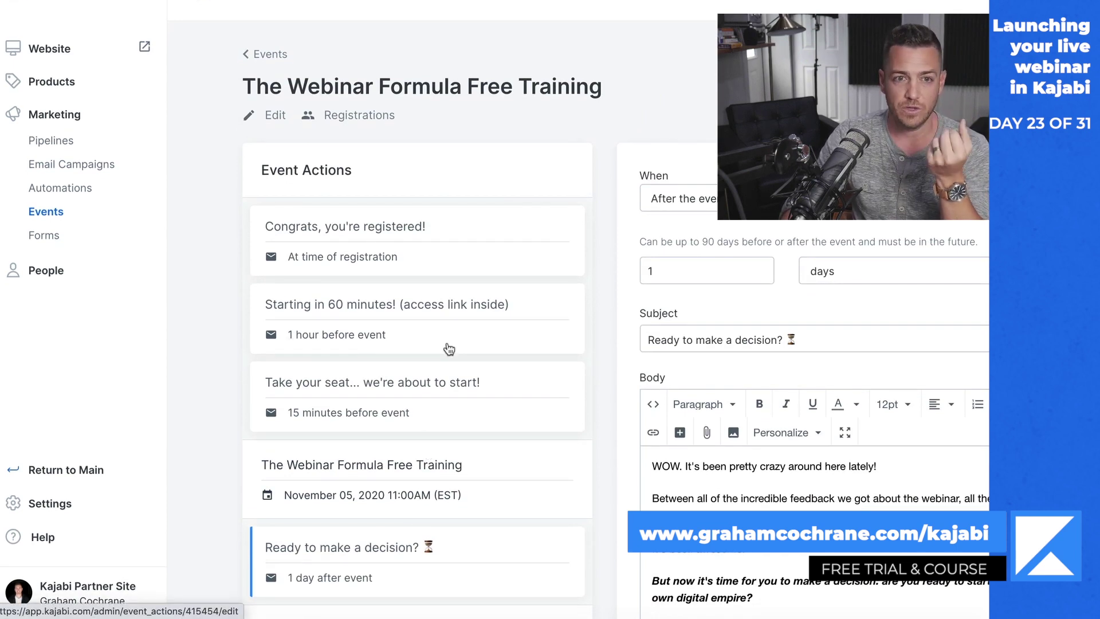
left_click(251, 53)
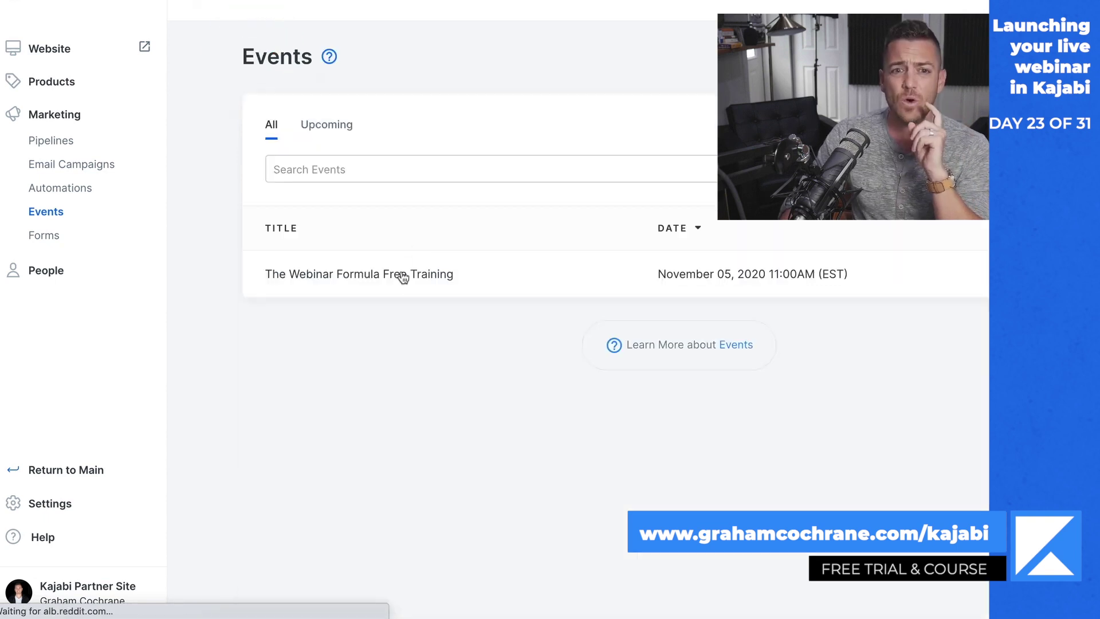
- Reopen The Webinar Formula Free Training event and scroll down to its Event Actions emails
left_click(400, 274)
scroll(804, 391, "down", 2)
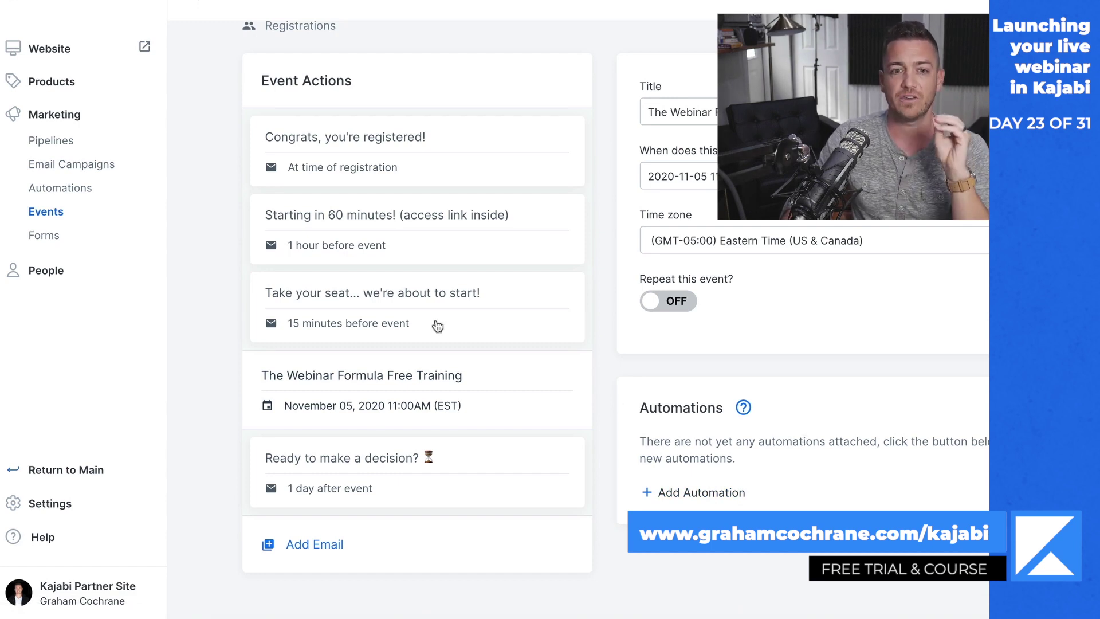
- Review the 'Take your seat... we're about to start!' 15-minute reminder, then go to Pipelines
left_click(347, 325)
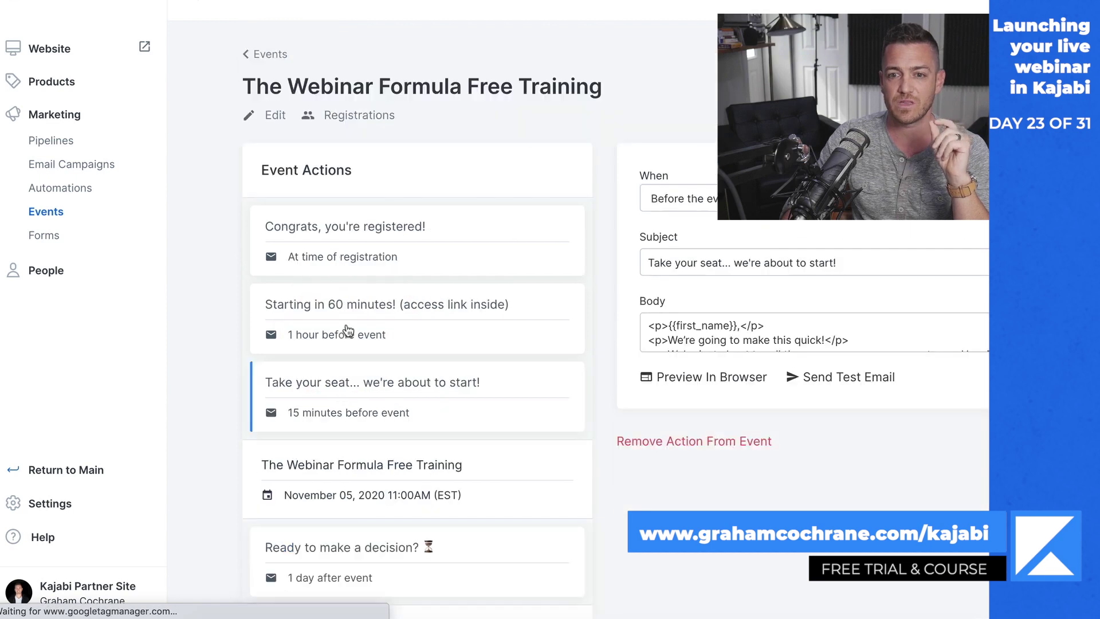
scroll(856, 417, "down", 1)
scroll(855, 417, "down", 1)
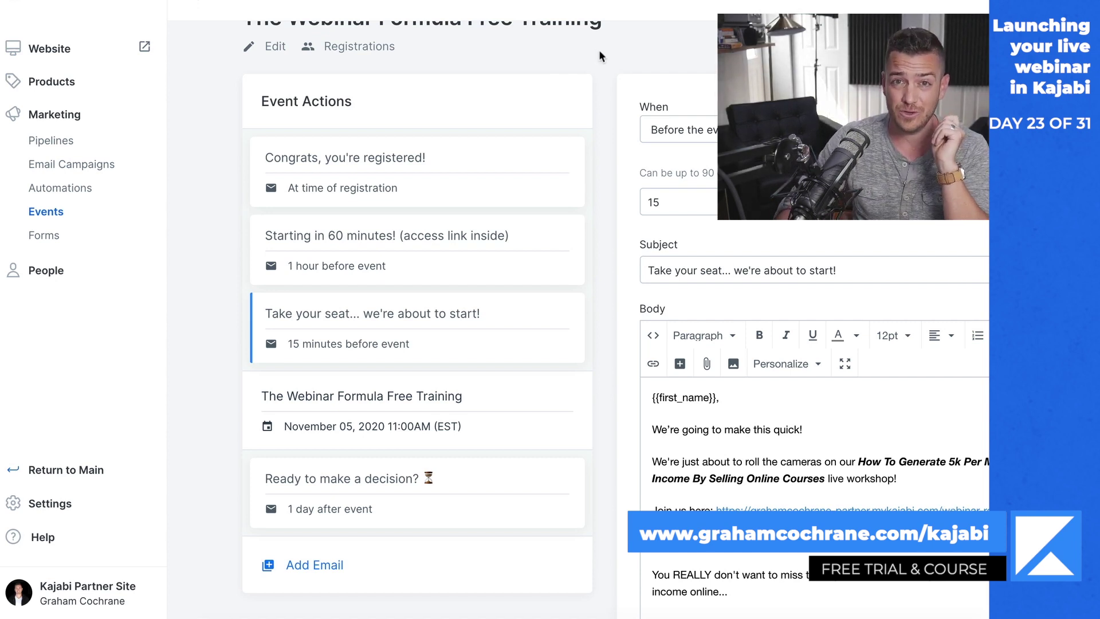
left_click(72, 144)
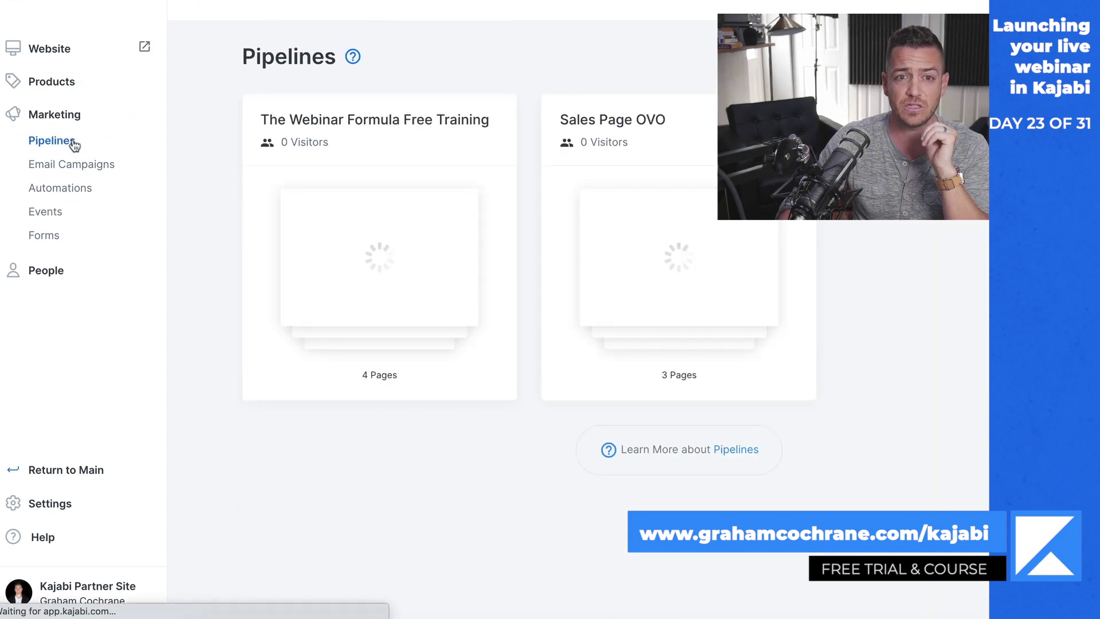
- Open The Webinar Formula Free Training pipeline and scroll through its event, Confirmation, Webinar Room and Sales steps
left_click(363, 187)
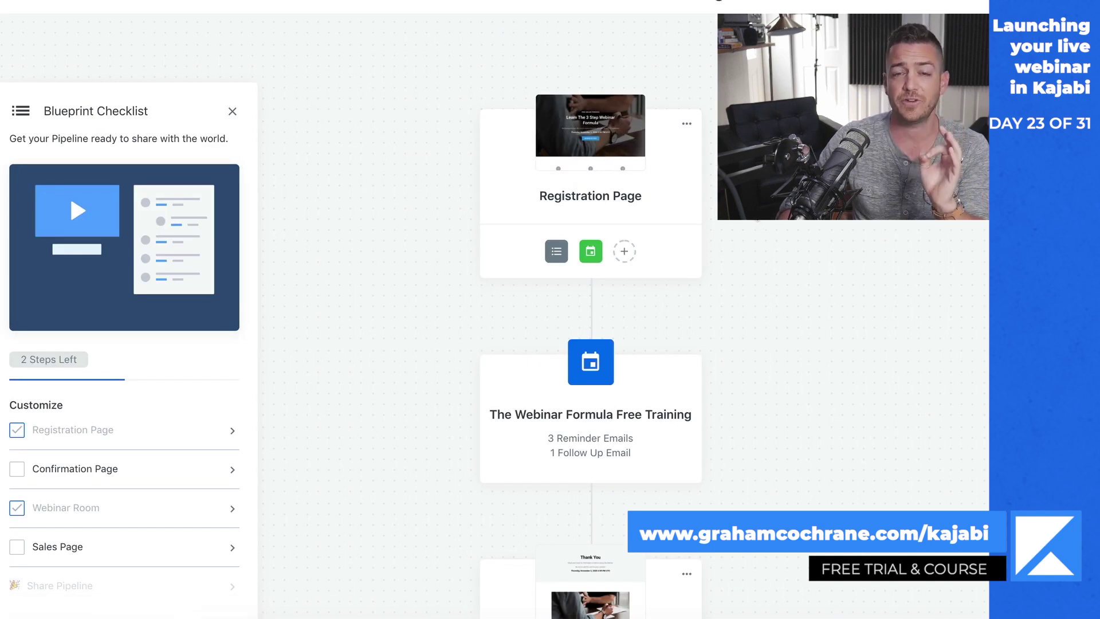
scroll(651, 299, "down", 5)
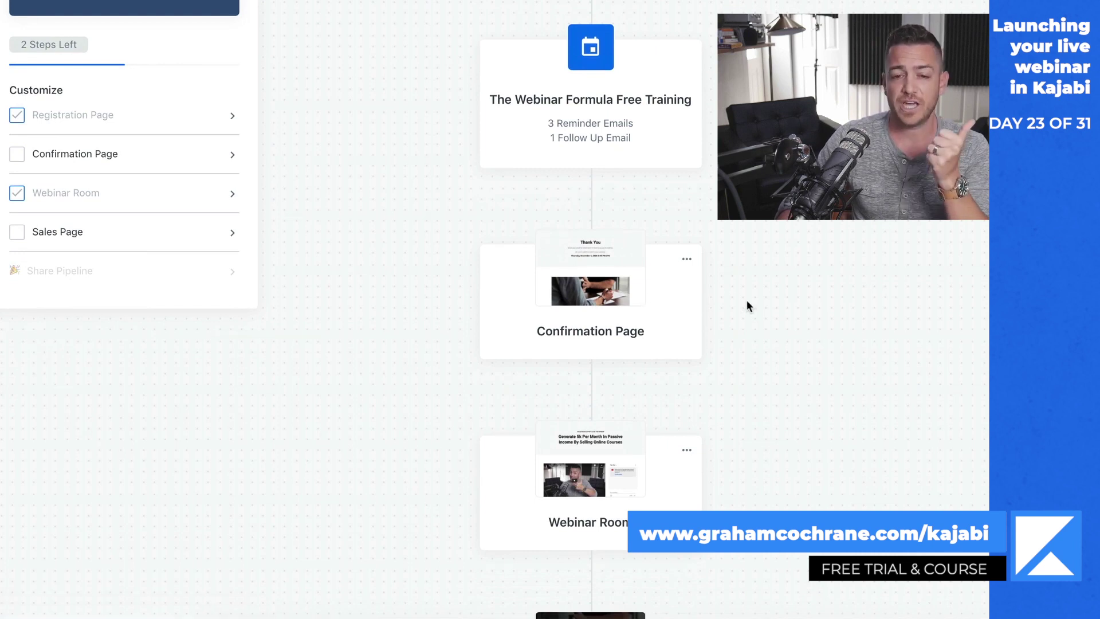
scroll(692, 318, "down", 3)
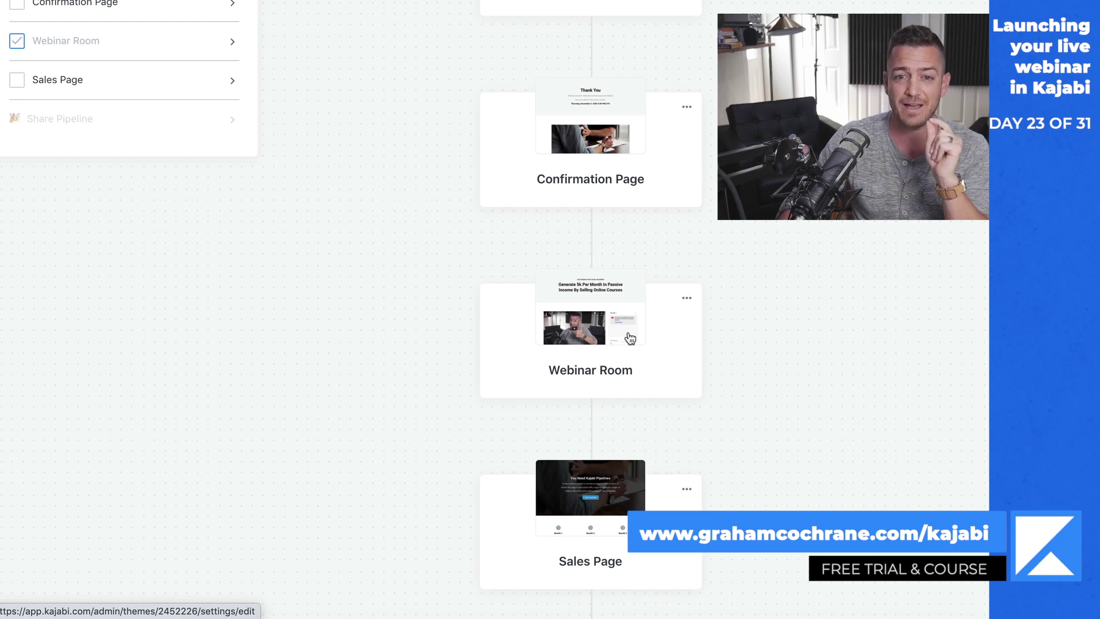
scroll(619, 459, "down", 2)
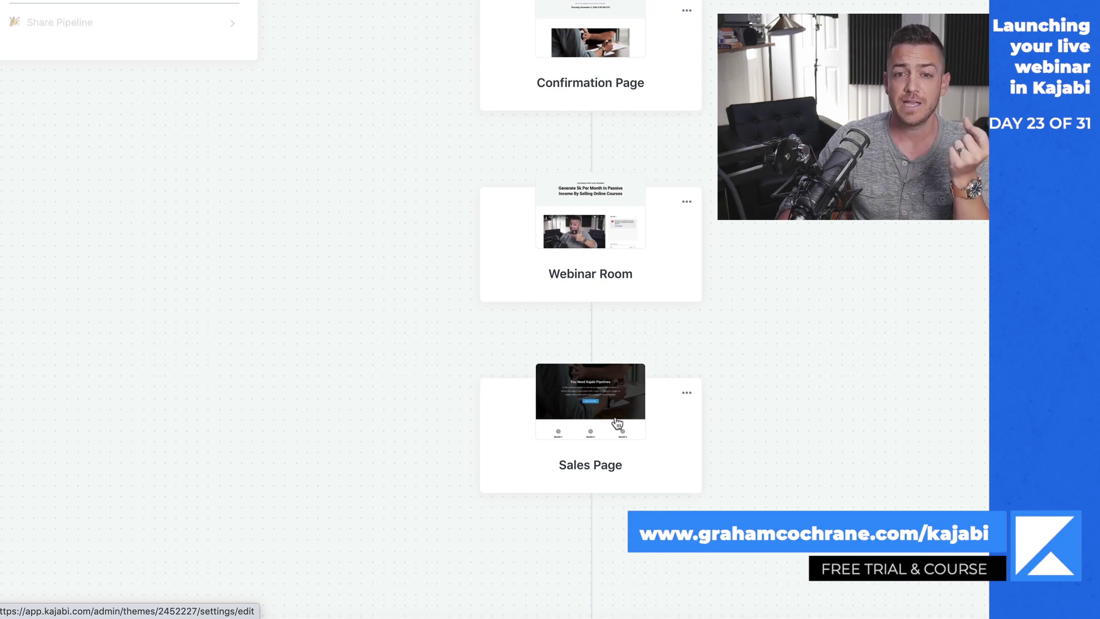
scroll(721, 390, "down", 2)
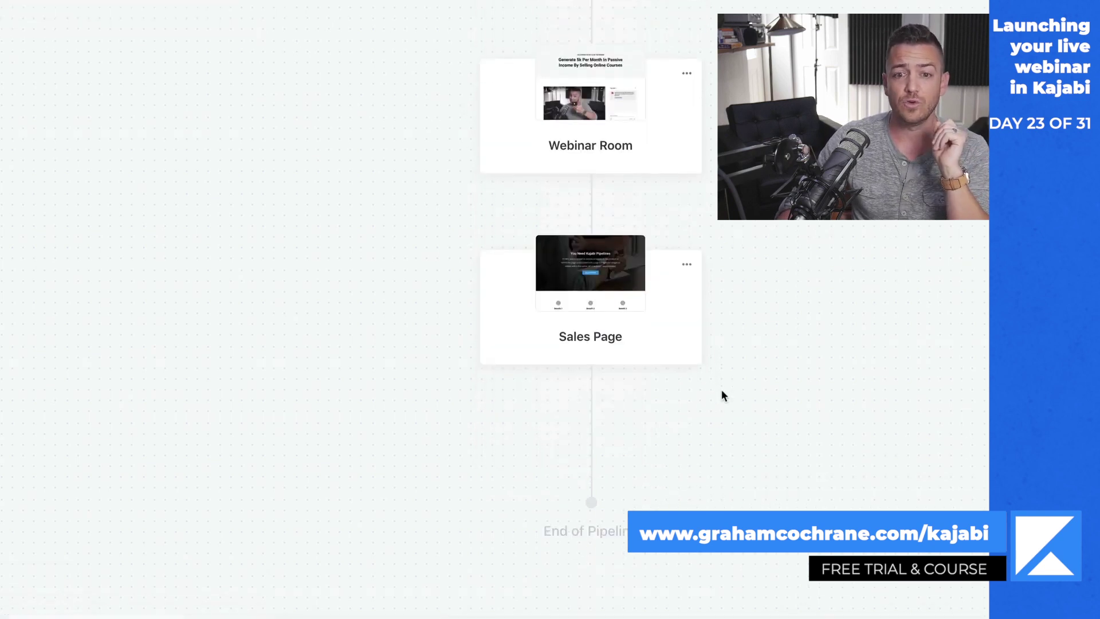
scroll(721, 390, "up", 10)
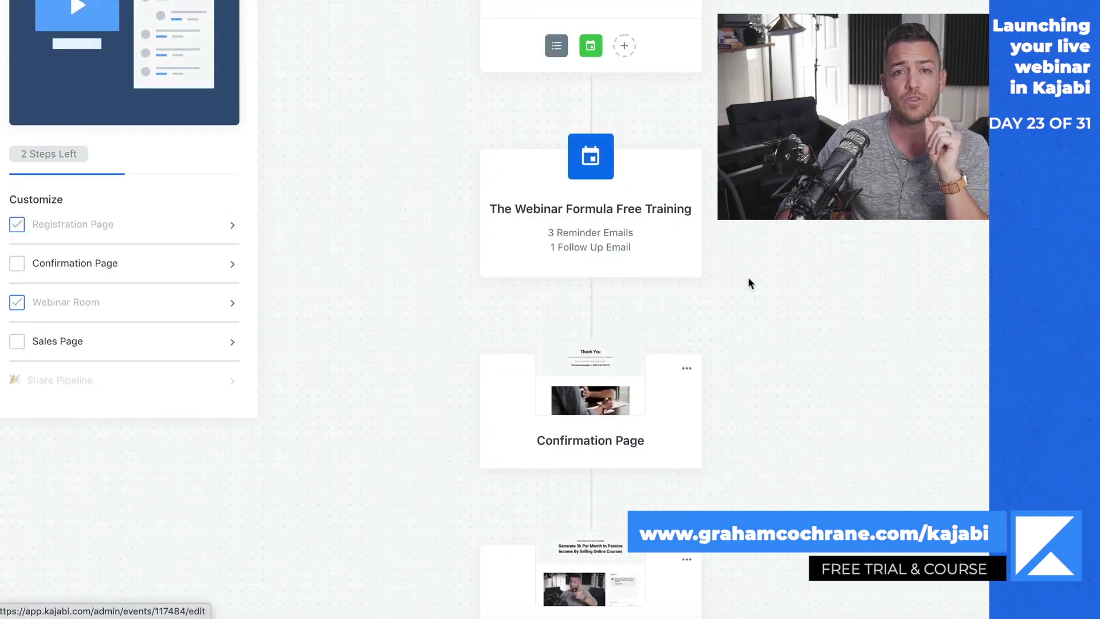